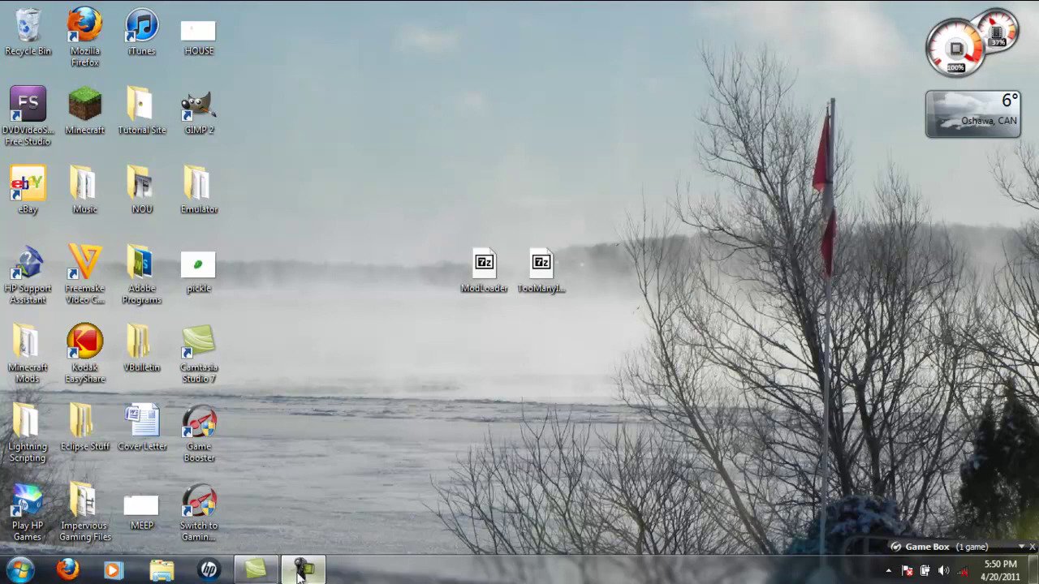
pyautogui.click(298, 574)
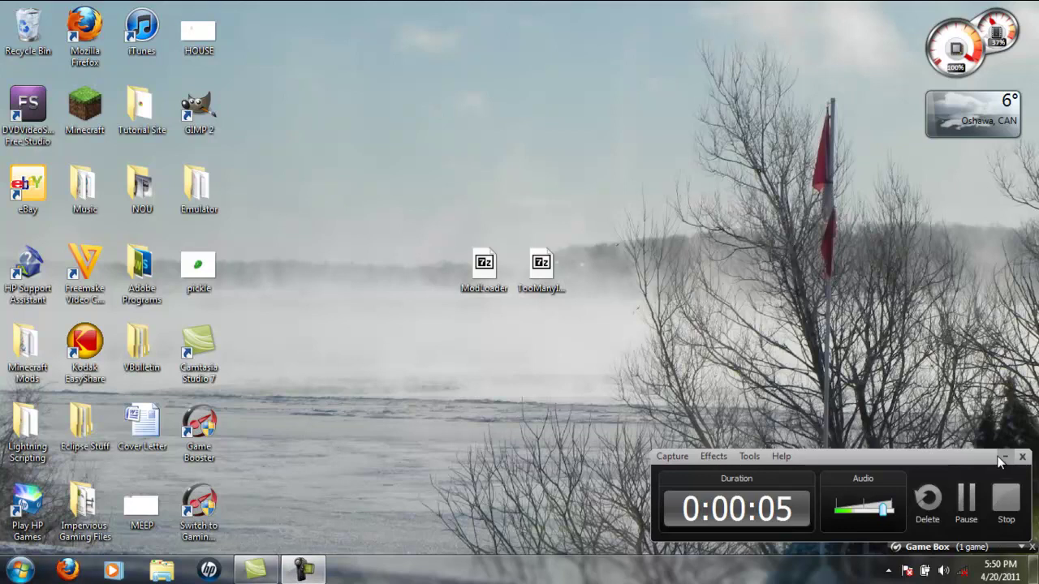
pyautogui.click(1001, 459)
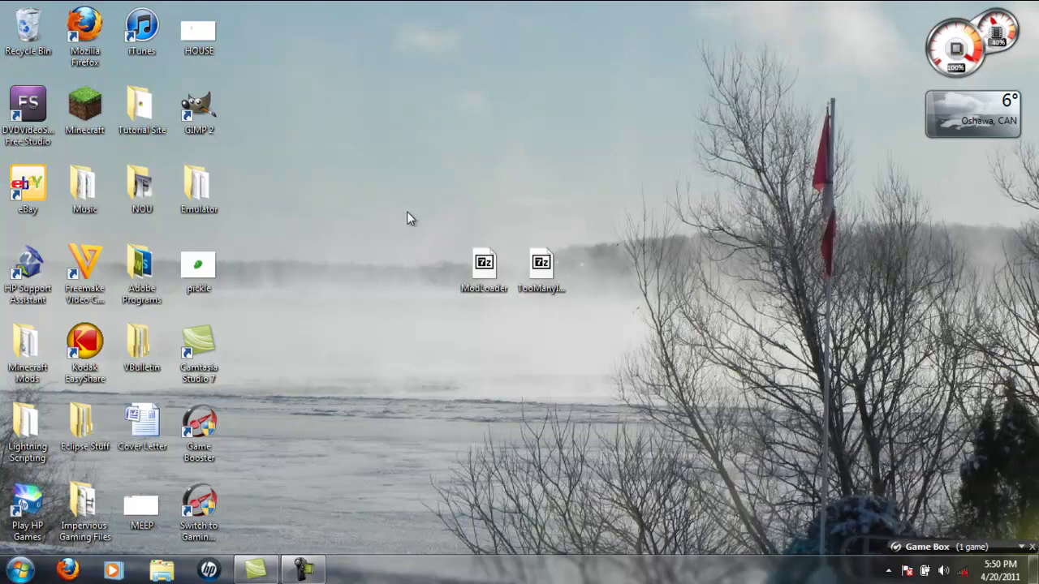
pyautogui.moveTo(406, 211); pyautogui.dragTo(641, 333)
pyautogui.moveTo(608, 236); pyautogui.dragTo(397, 322)
pyautogui.click(433, 324)
pyautogui.moveTo(485, 263)
pyautogui.mouseDown()
pyautogui.moveTo(441, 244)
pyautogui.moveTo(491, 265)
pyautogui.mouseUp()
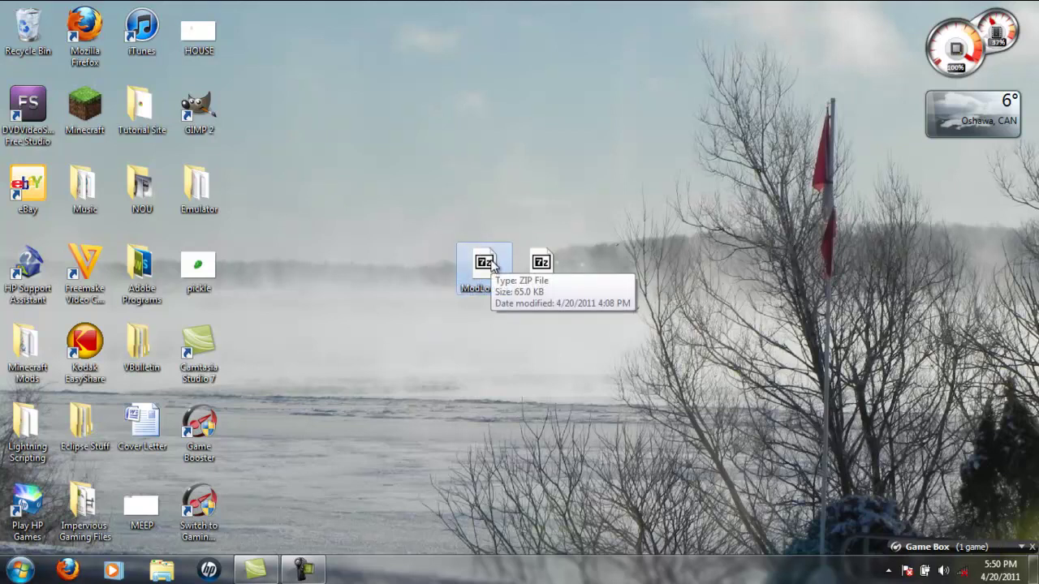
pyautogui.click(550, 258)
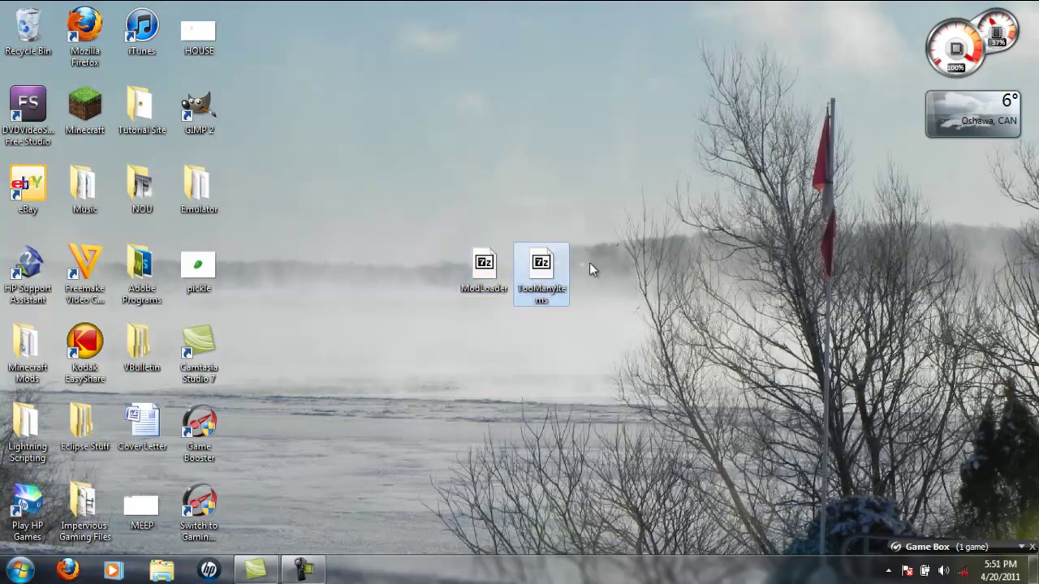
pyautogui.moveTo(619, 213); pyautogui.dragTo(512, 369)
pyautogui.click(512, 368)
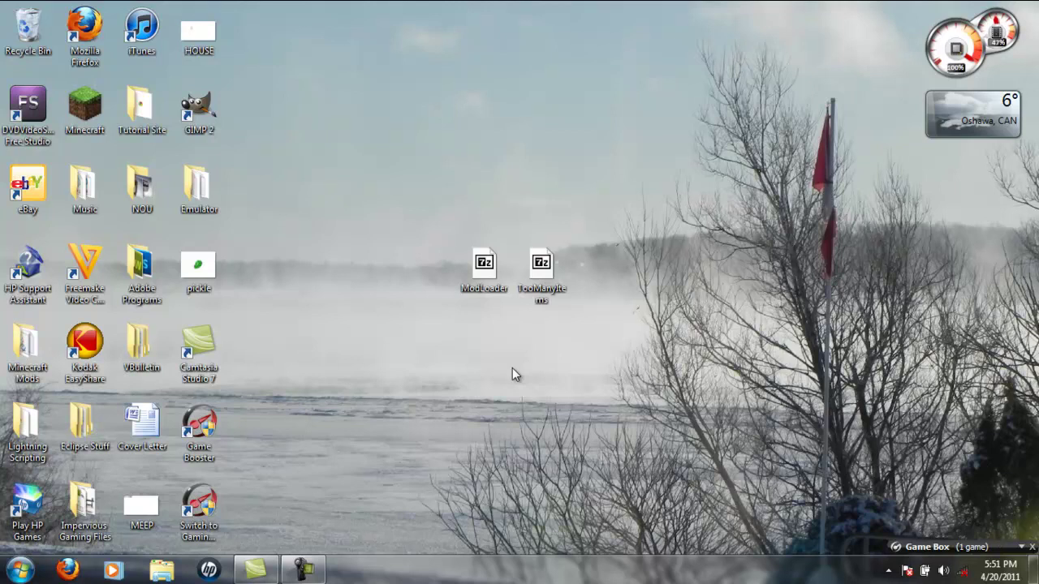
pyautogui.moveTo(393, 207); pyautogui.dragTo(626, 346)
# - Search the computer for %appdata% and clear the search
pyautogui.click(18, 570)
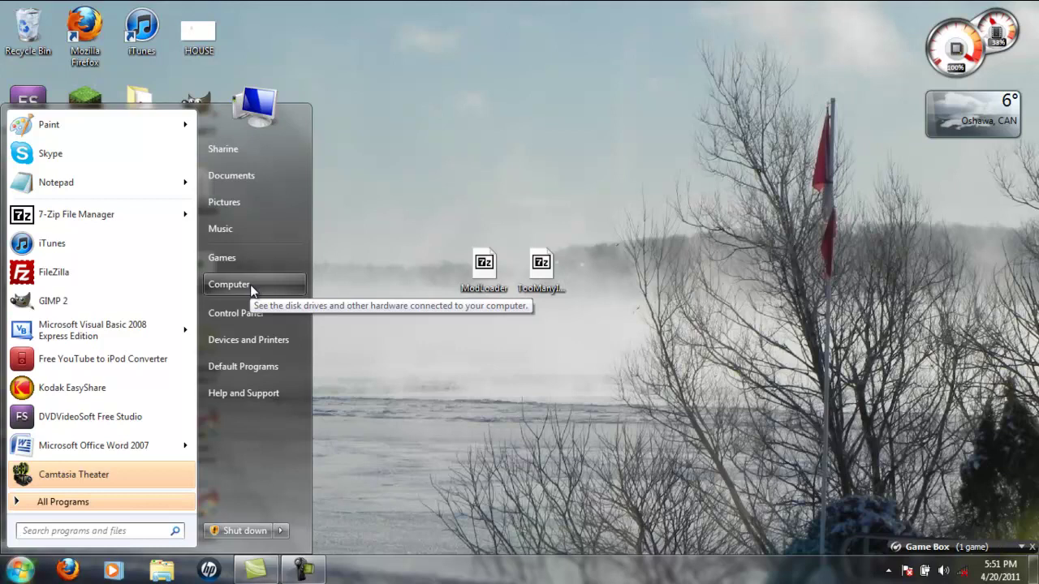
pyautogui.click(97, 529)
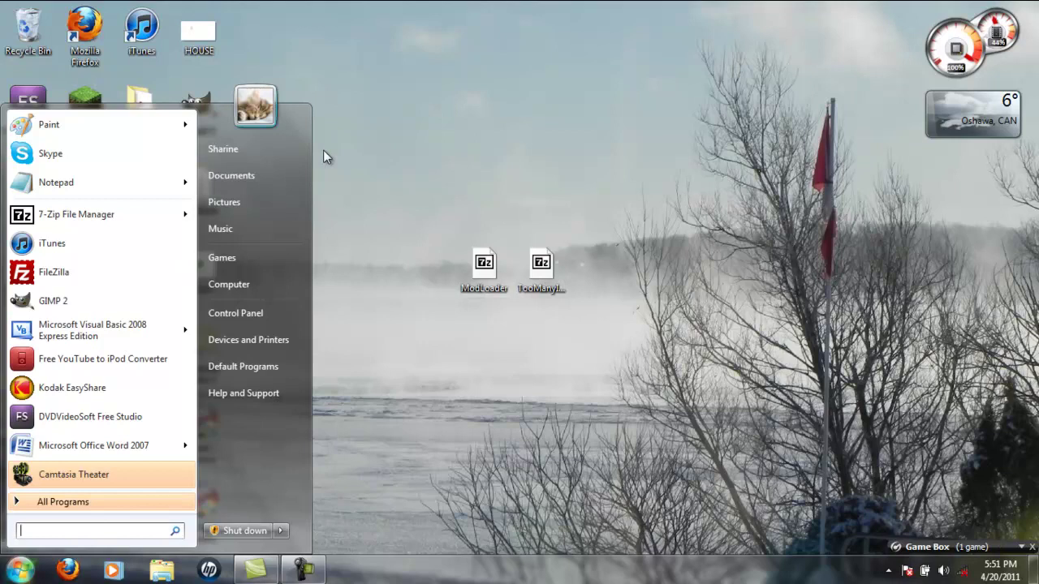
pyautogui.write('%appdat')
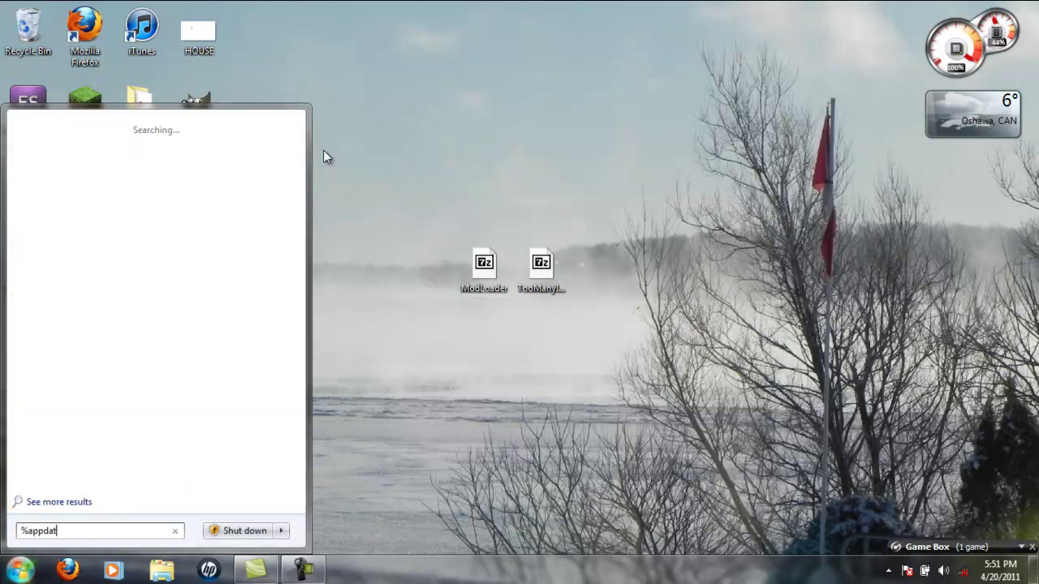
pyautogui.write('a%')
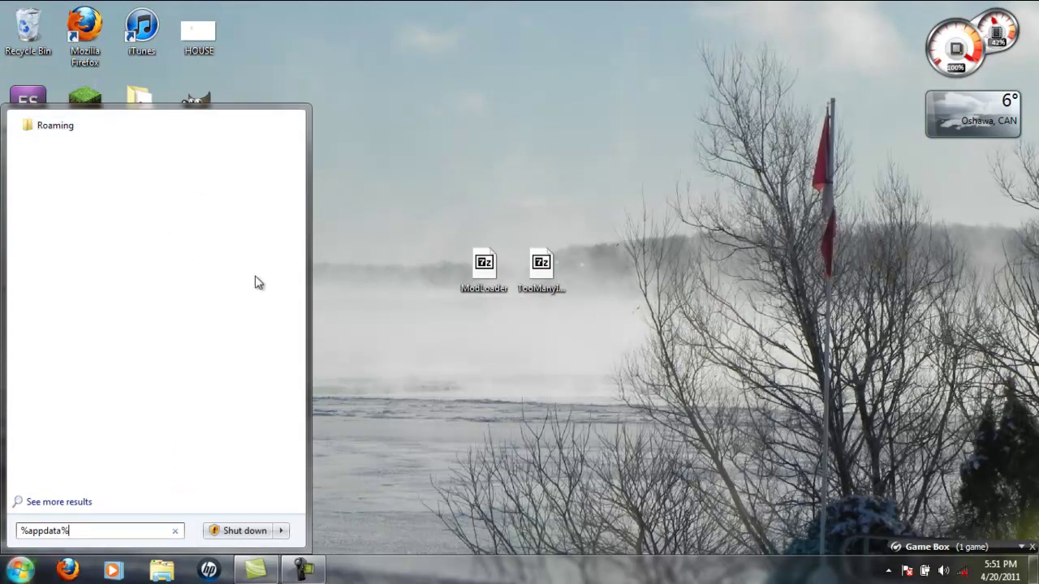
pyautogui.press('Escape')
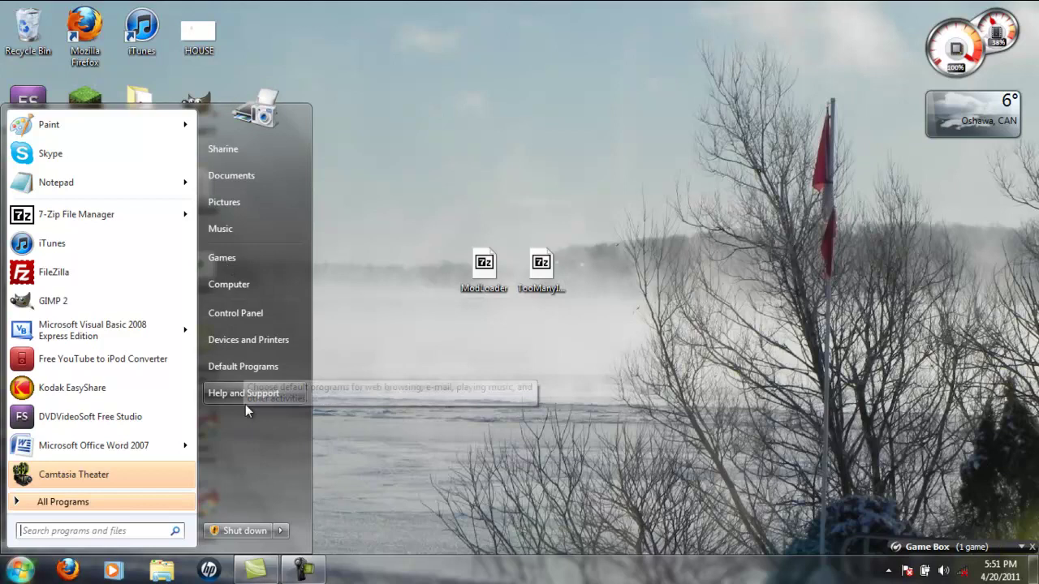
# - Browse from Computer through Local Disk (C:), Users, the user's own folder, AppData and Roaming to the .minecraft folder
pyautogui.click(228, 285)
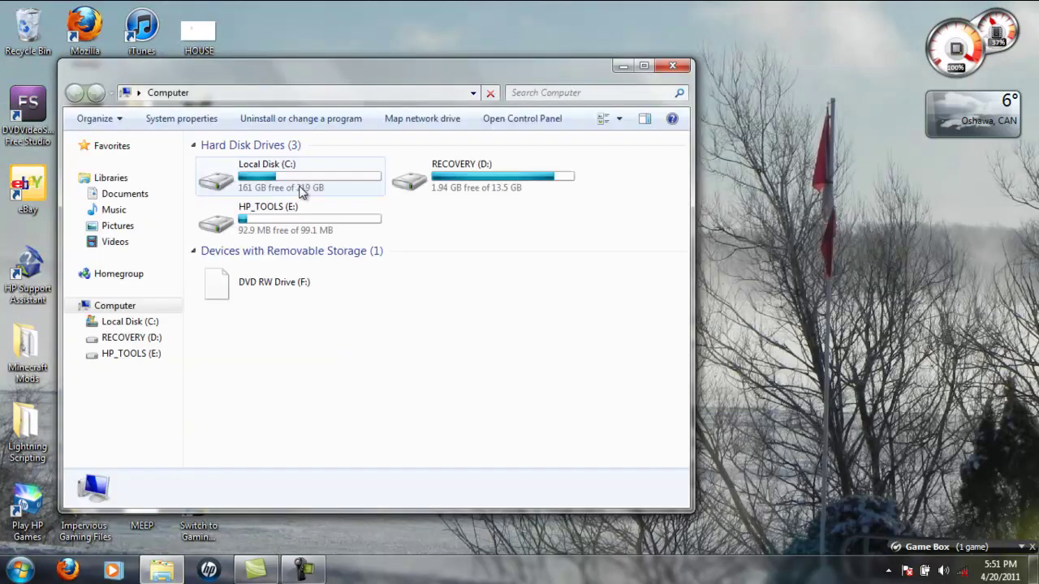
pyautogui.doubleClick(275, 184)
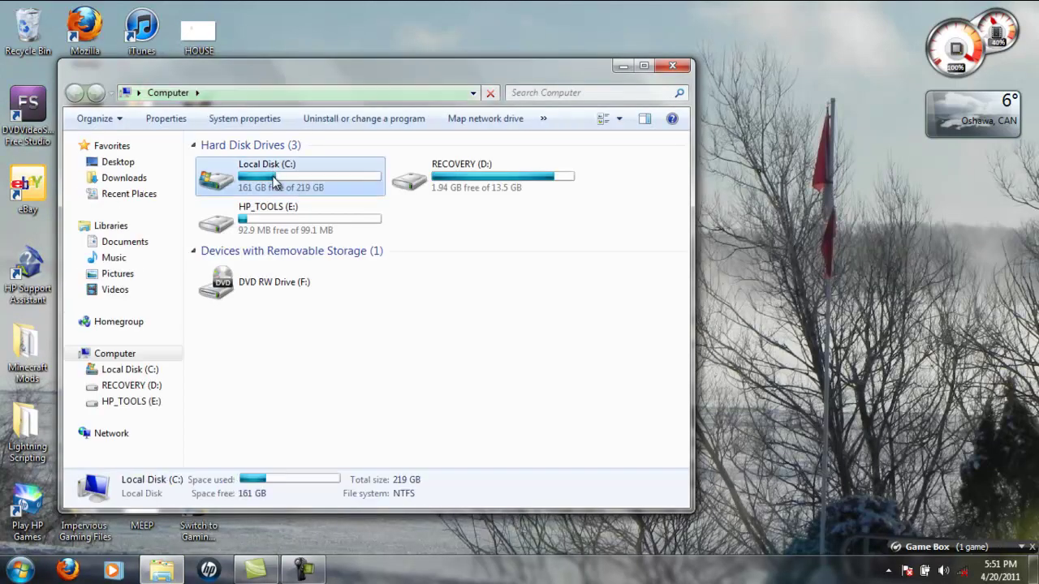
pyautogui.doubleClick(277, 386)
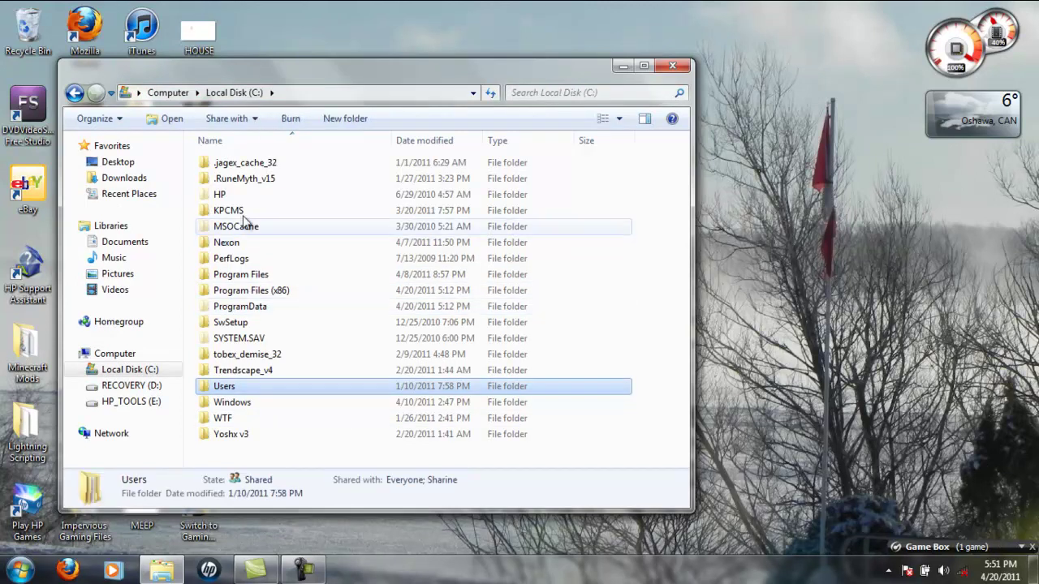
pyautogui.doubleClick(230, 210)
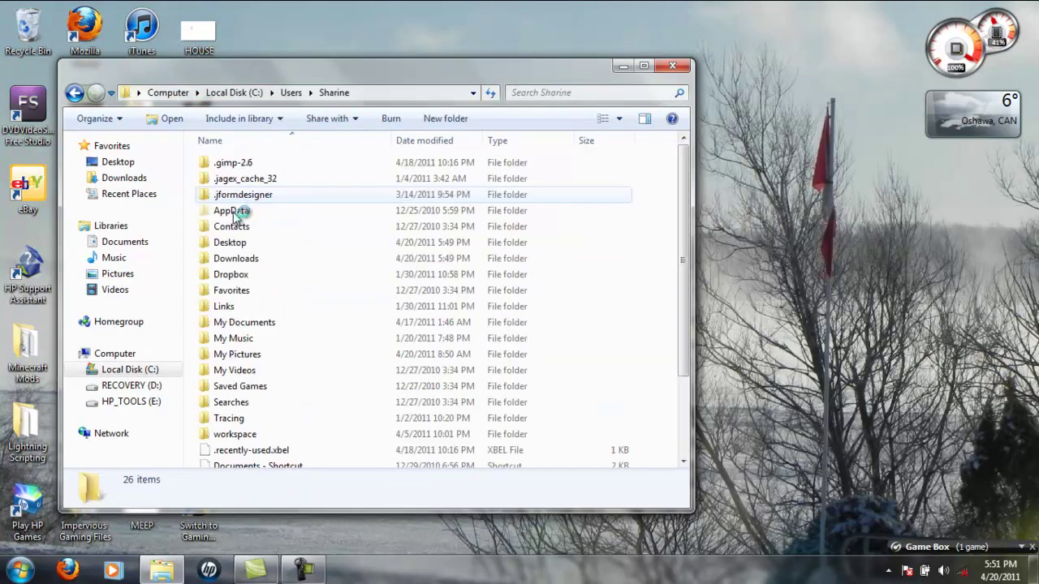
pyautogui.doubleClick(234, 212)
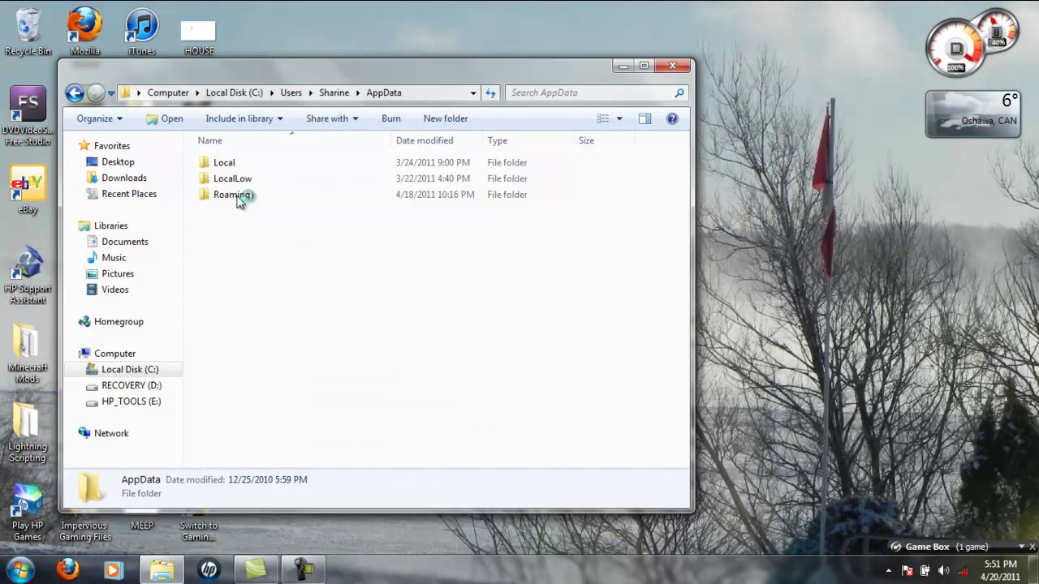
pyautogui.click(239, 199)
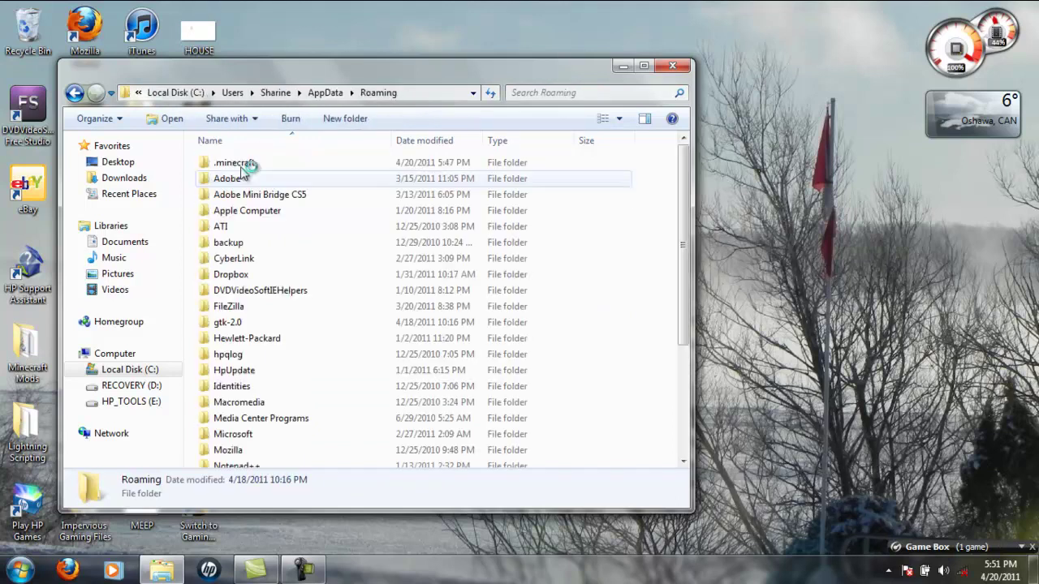
pyautogui.click(248, 164)
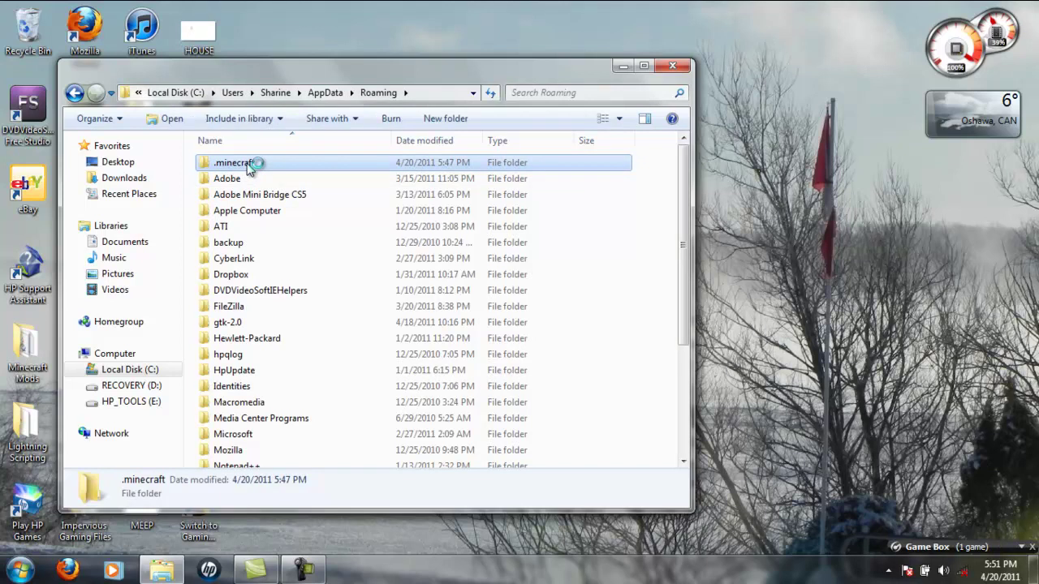
# - Open the minecraft JAR file from the bin folder in 7-Zip, close the folder window and return to the desktop
pyautogui.click(259, 168)
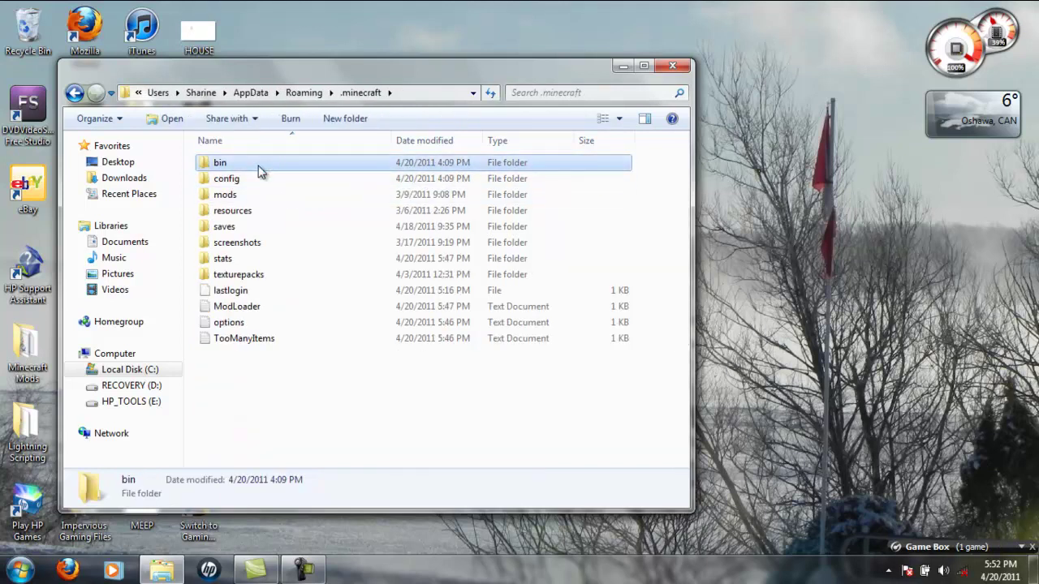
pyautogui.doubleClick(260, 168)
pyautogui.click(250, 246)
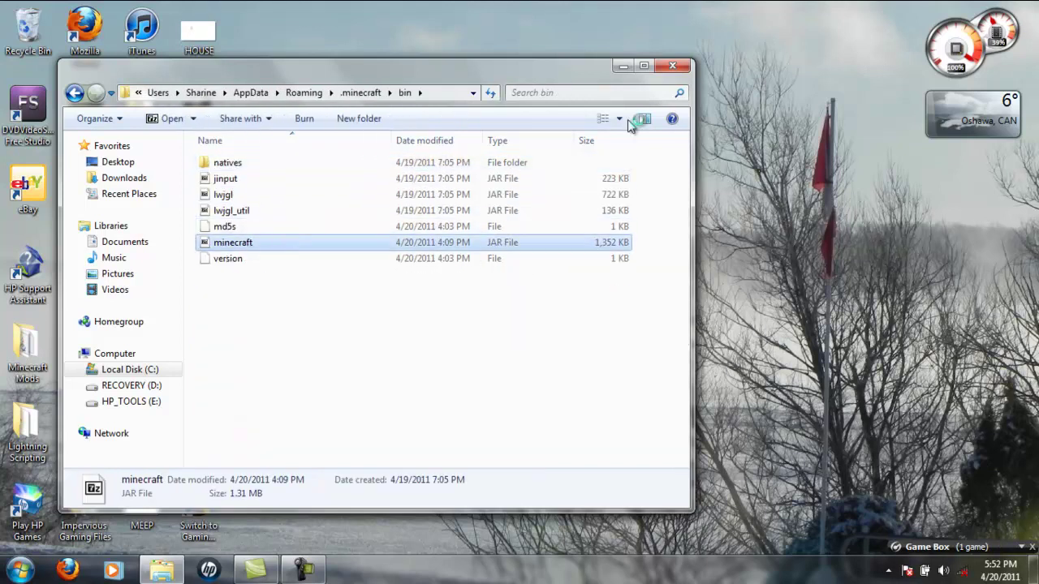
pyautogui.click(678, 65)
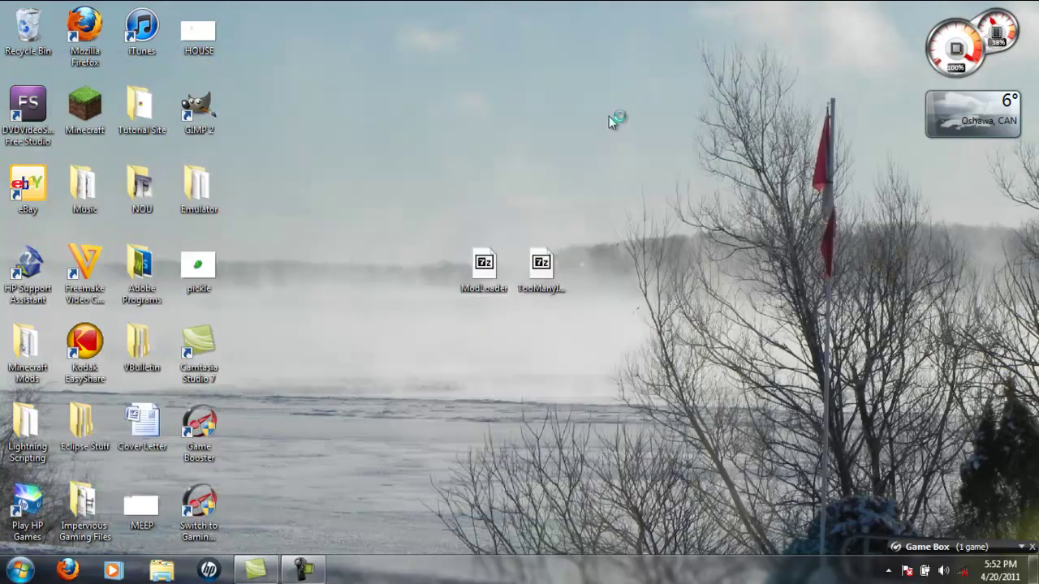
pyautogui.moveTo(617, 208); pyautogui.dragTo(459, 310)
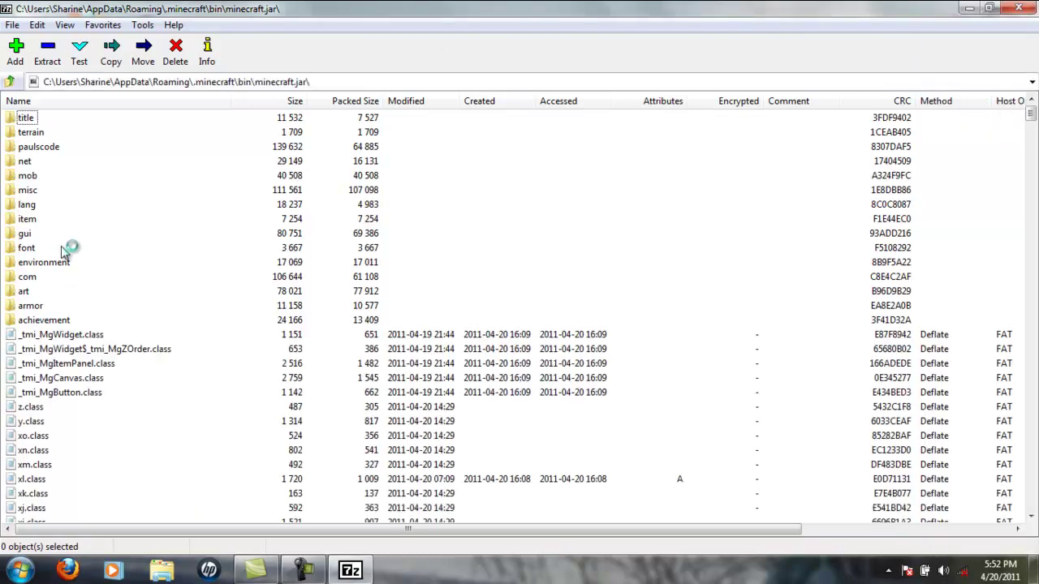
pyautogui.click(29, 233)
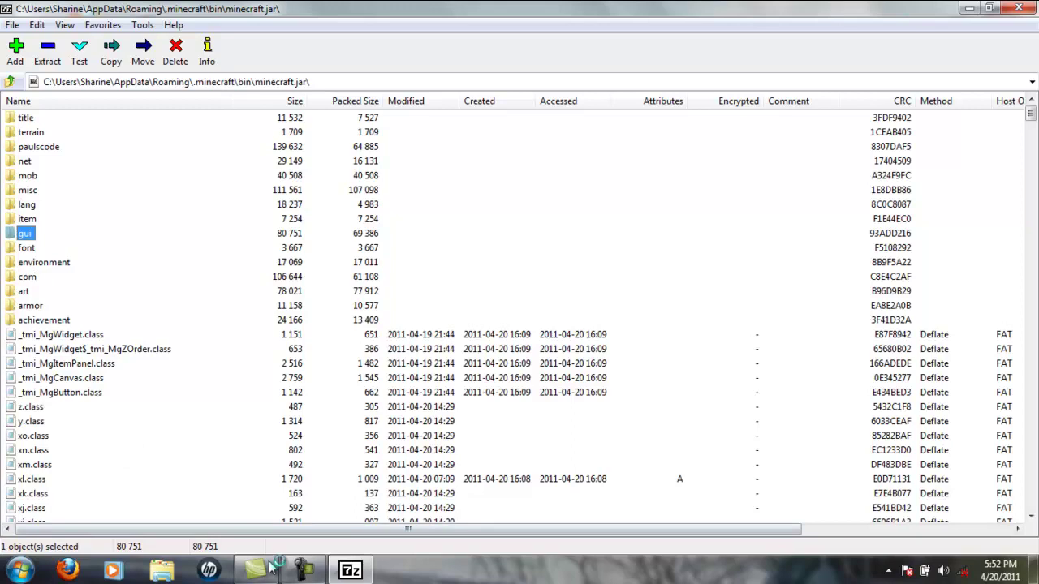
pyautogui.click(349, 570)
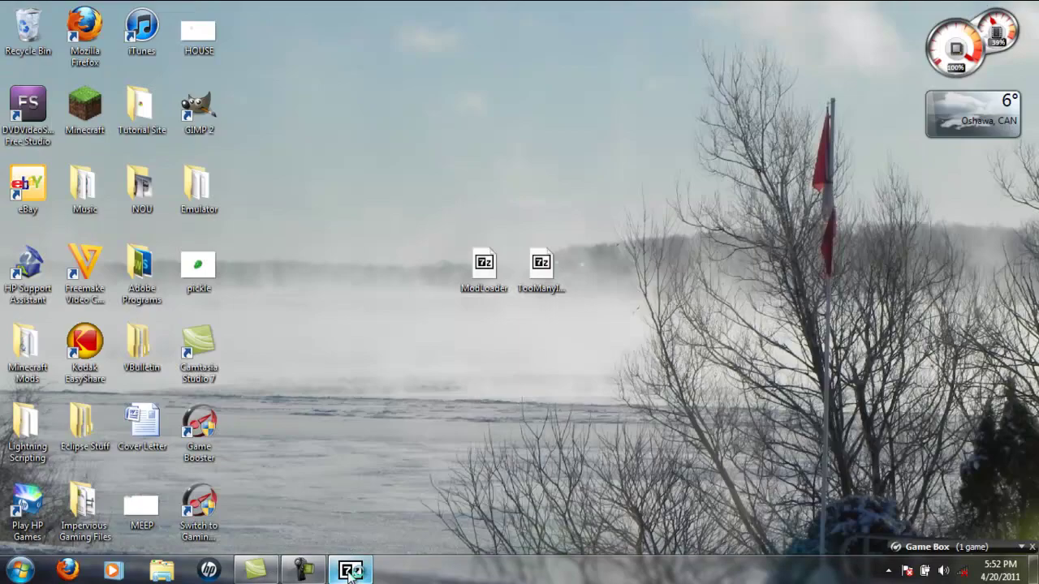
# - Copy all class files from the desktop's ModLoader.zip into the root of minecraft.jar and close the ModLoader archive
pyautogui.click(464, 276)
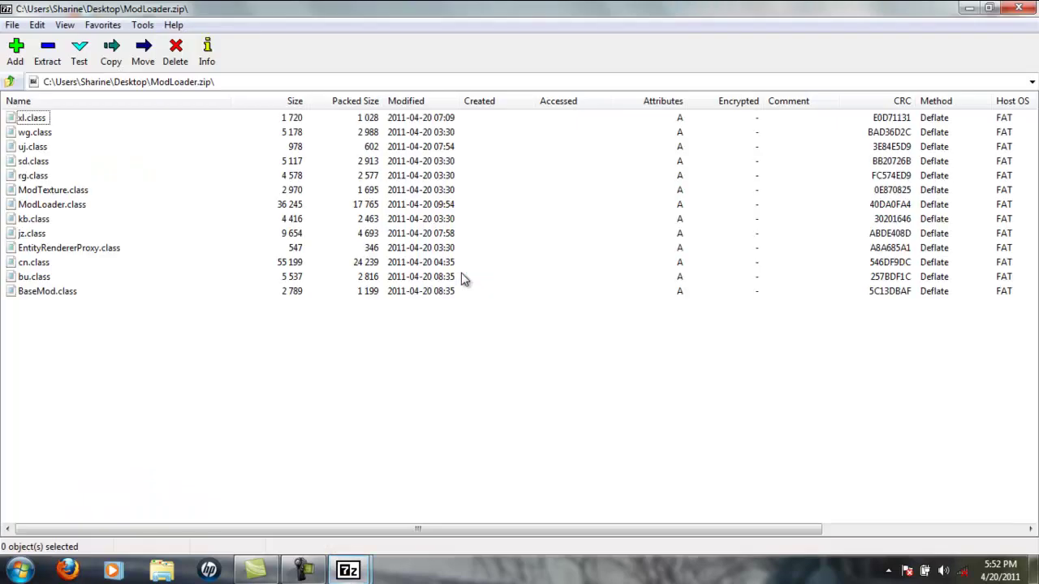
pyautogui.moveTo(65, 353); pyautogui.dragTo(642, 462)
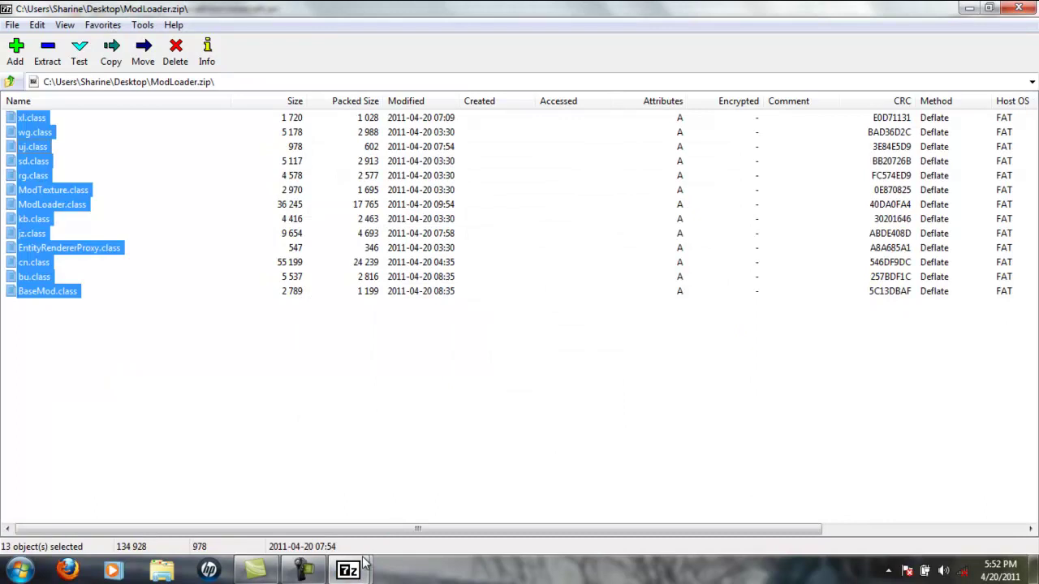
pyautogui.moveTo(349, 571)
pyautogui.moveTo(276, 477)
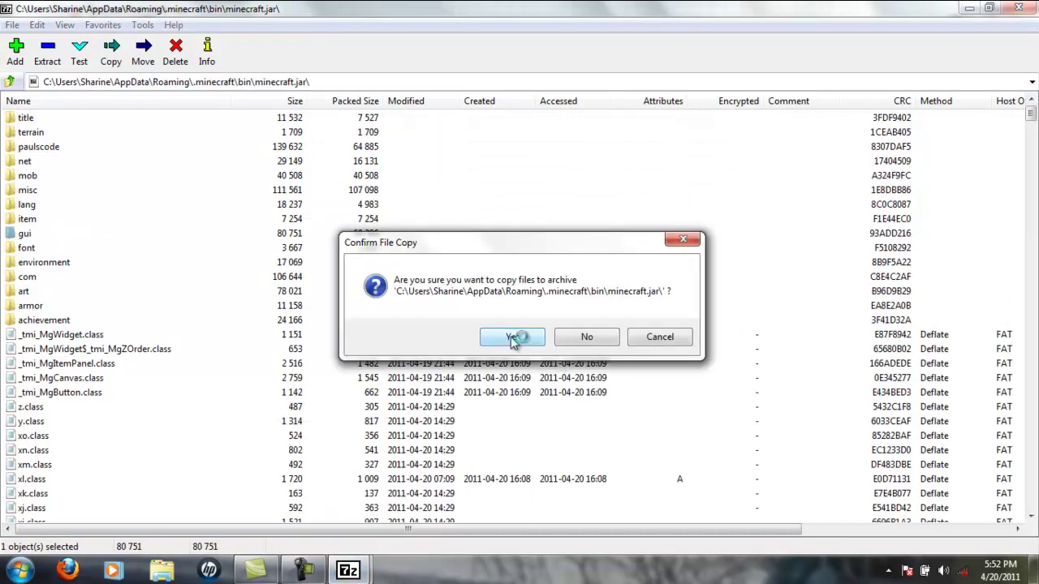
pyautogui.click(513, 336)
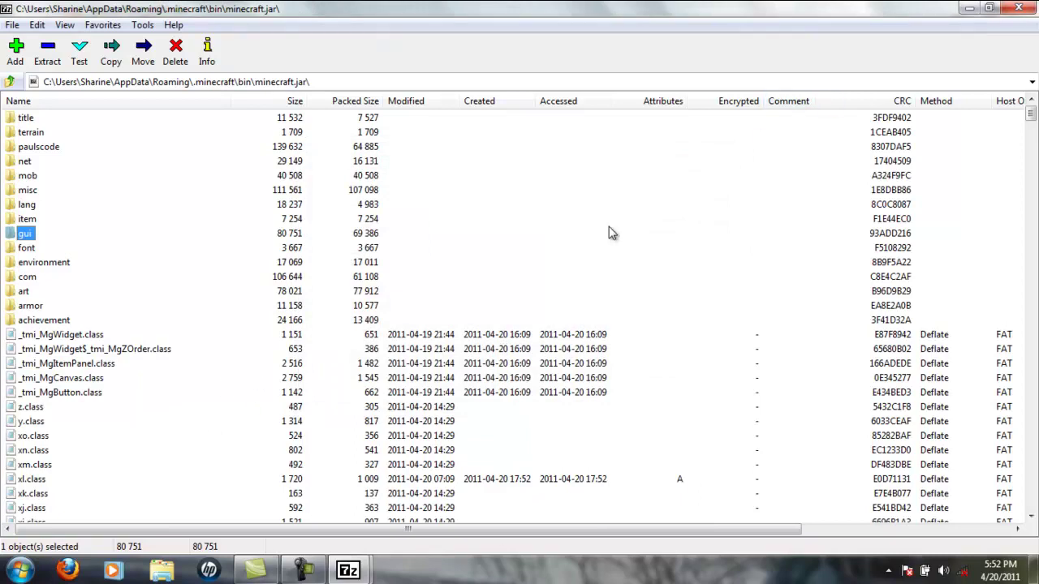
pyautogui.click(969, 9)
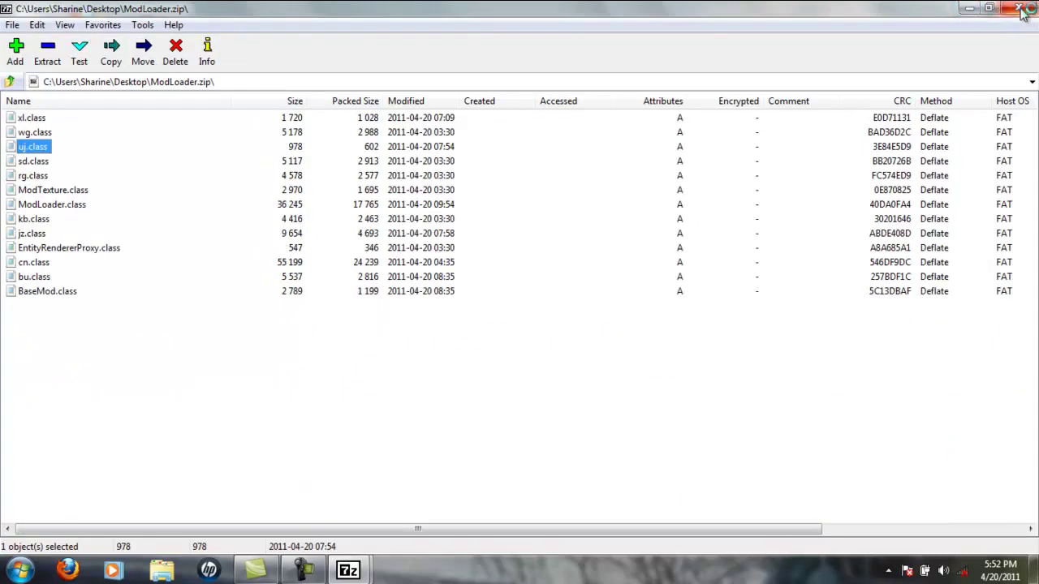
pyautogui.click(1021, 10)
# - Copy all class files from the desktop's TooManyItems.zip into the root of minecraft.jar and close both archive windows
pyautogui.click(559, 276)
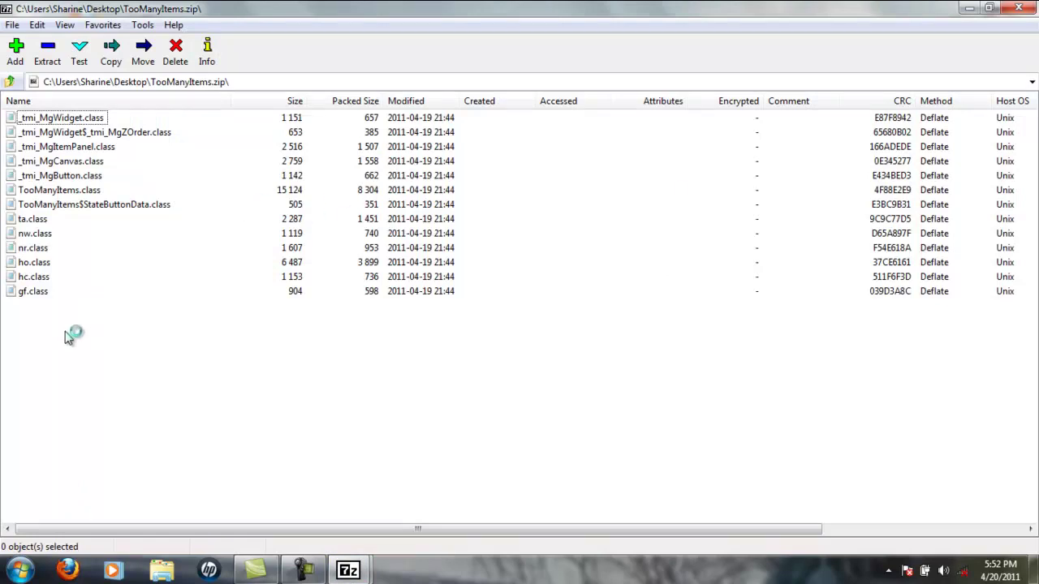
pyautogui.moveTo(65, 331); pyautogui.dragTo(22, 139)
pyautogui.click(39, 343)
pyautogui.moveTo(33, 335); pyautogui.dragTo(30, 106)
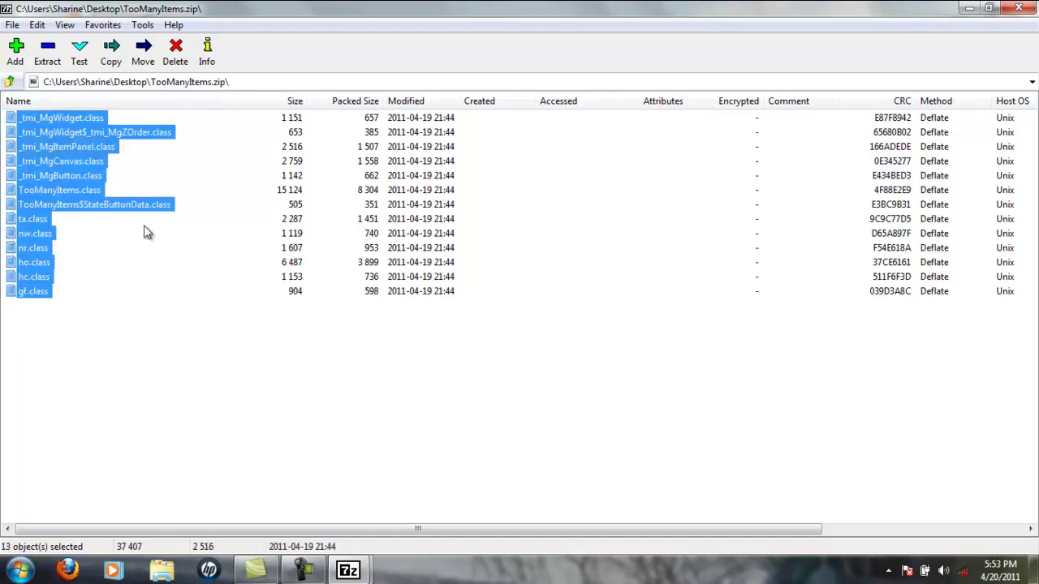
pyautogui.moveTo(115, 233); pyautogui.dragTo(91, 253)
pyautogui.click(136, 341)
pyautogui.moveTo(30, 343); pyautogui.dragTo(67, 120)
pyautogui.moveTo(57, 132); pyautogui.dragTo(712, 343)
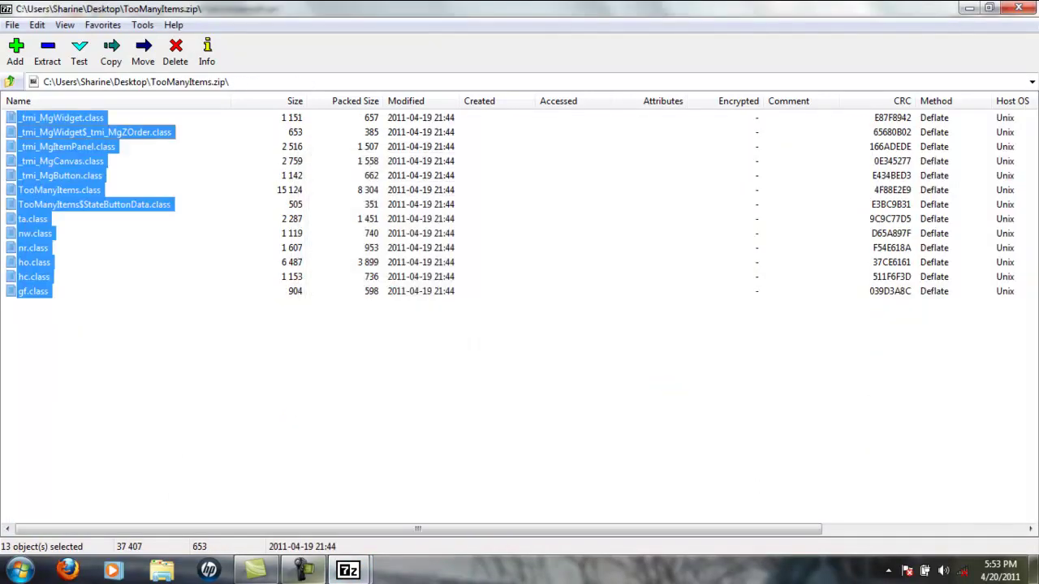
pyautogui.moveTo(347, 572)
pyautogui.click(273, 502)
pyautogui.click(524, 337)
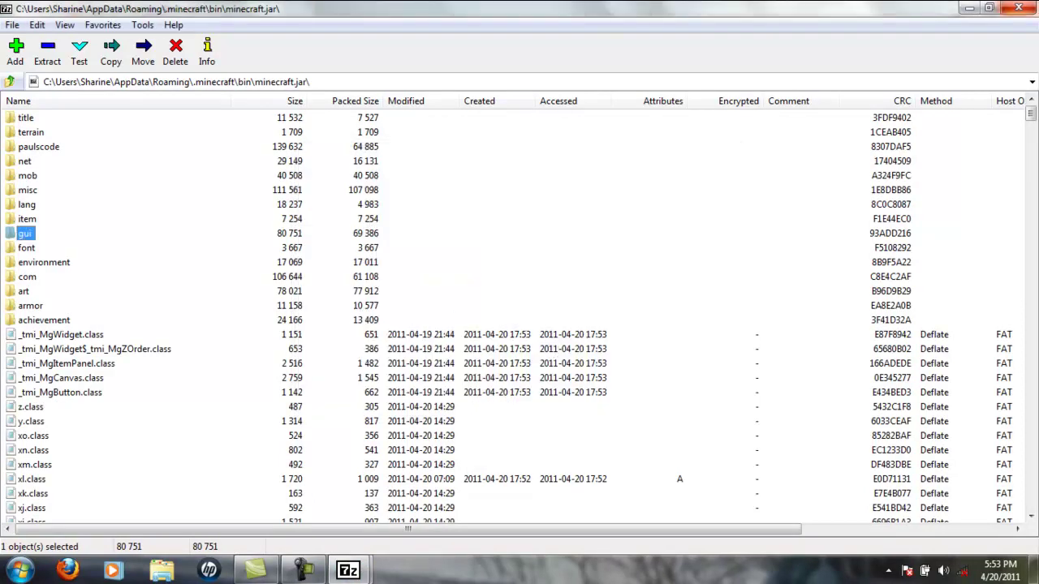
pyautogui.click(1019, 7)
pyautogui.click(1019, 7)
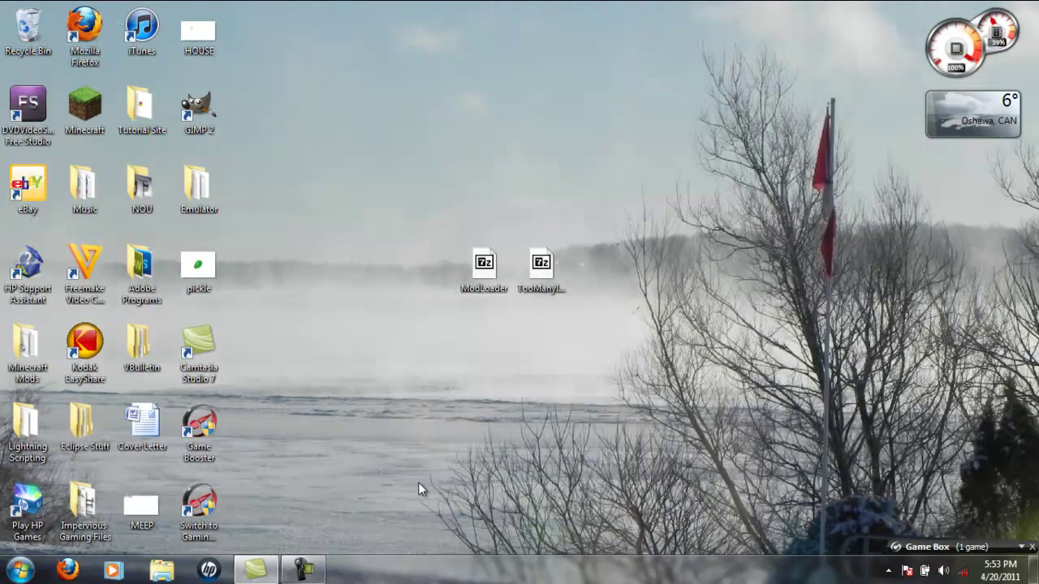
pyautogui.moveTo(323, 572)
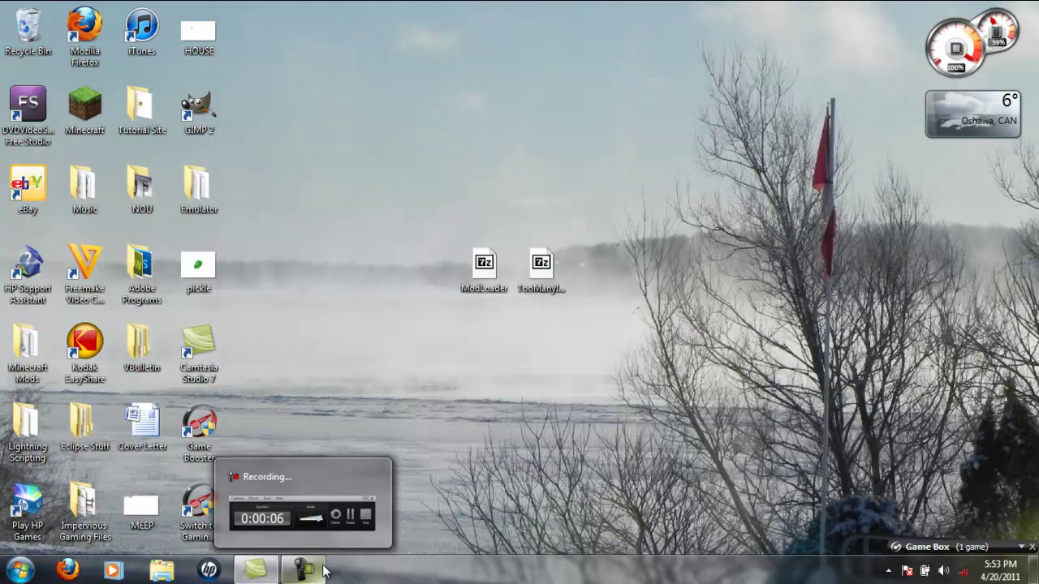
pyautogui.click(323, 572)
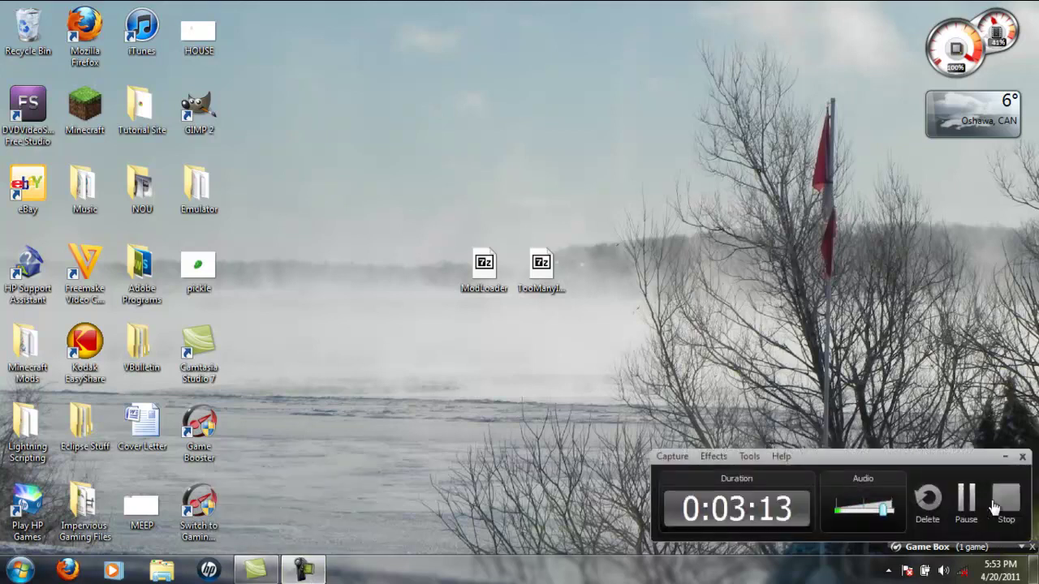
# - Close and reopen the player's inventory in the running Minecraft world and turn on the TooManyItems overlay
pyautogui.click(965, 505)
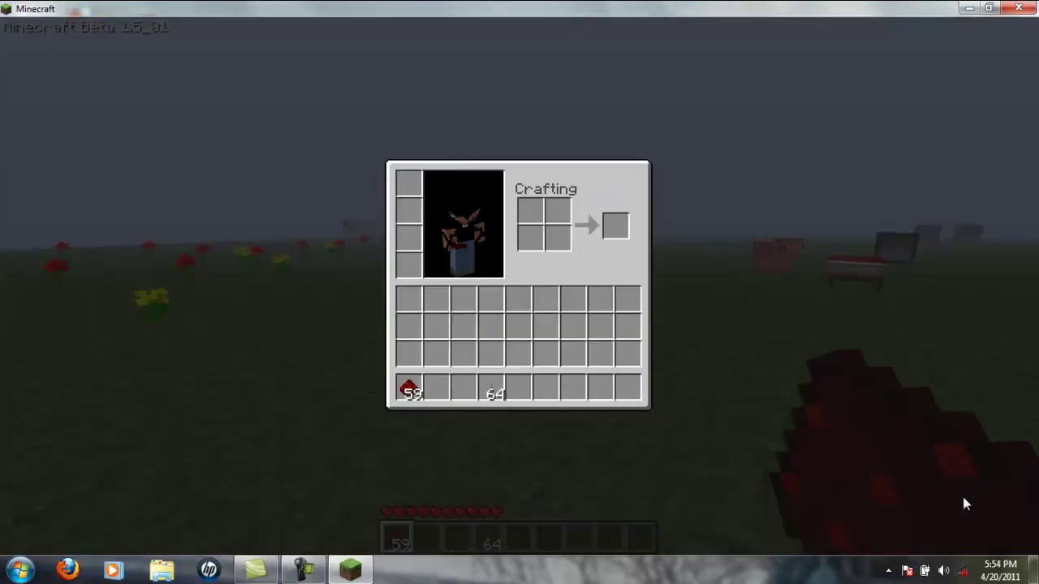
pyautogui.press('e')
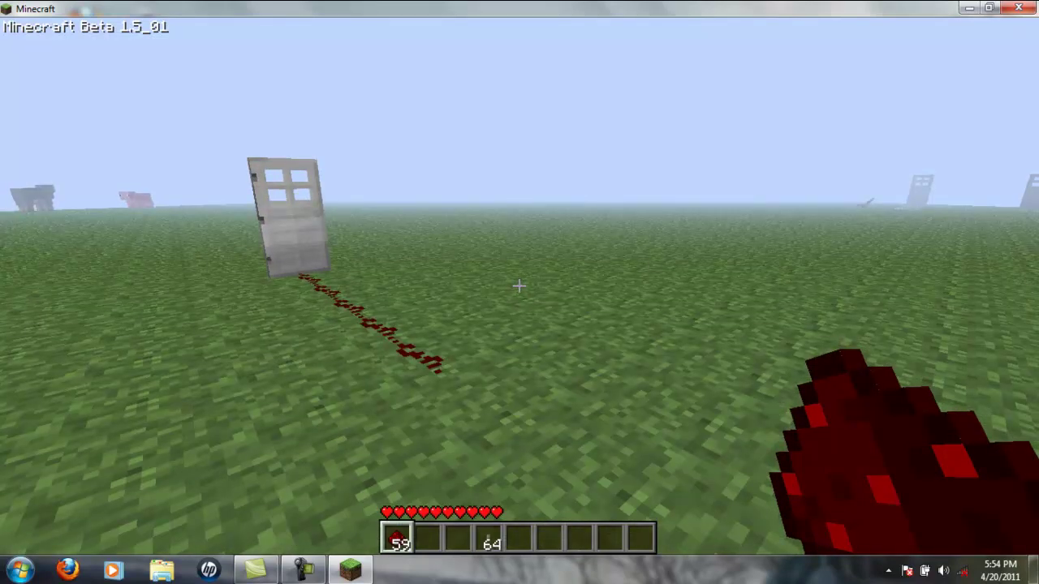
pyautogui.press('e')
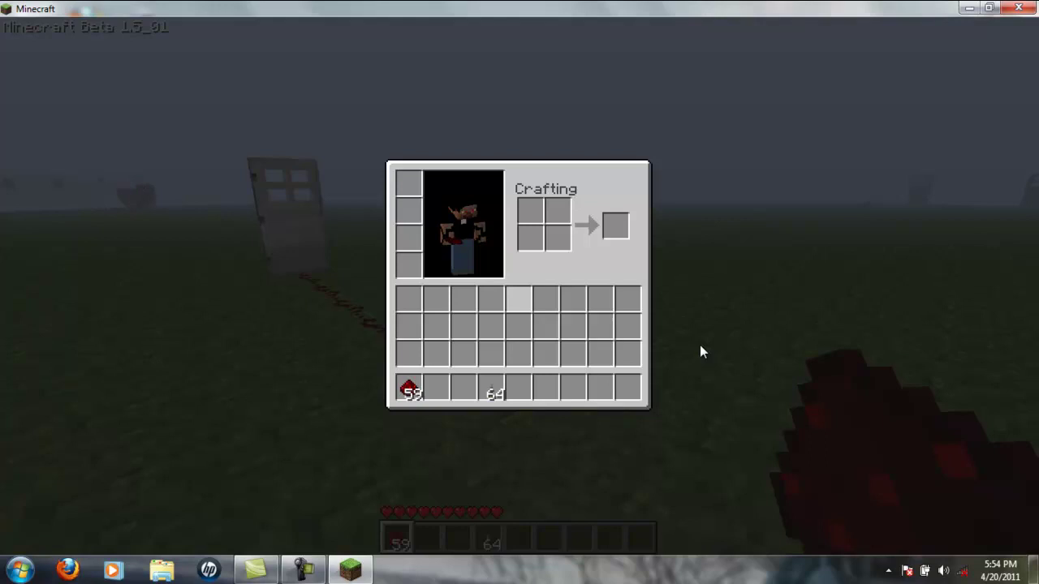
pyautogui.press('o')
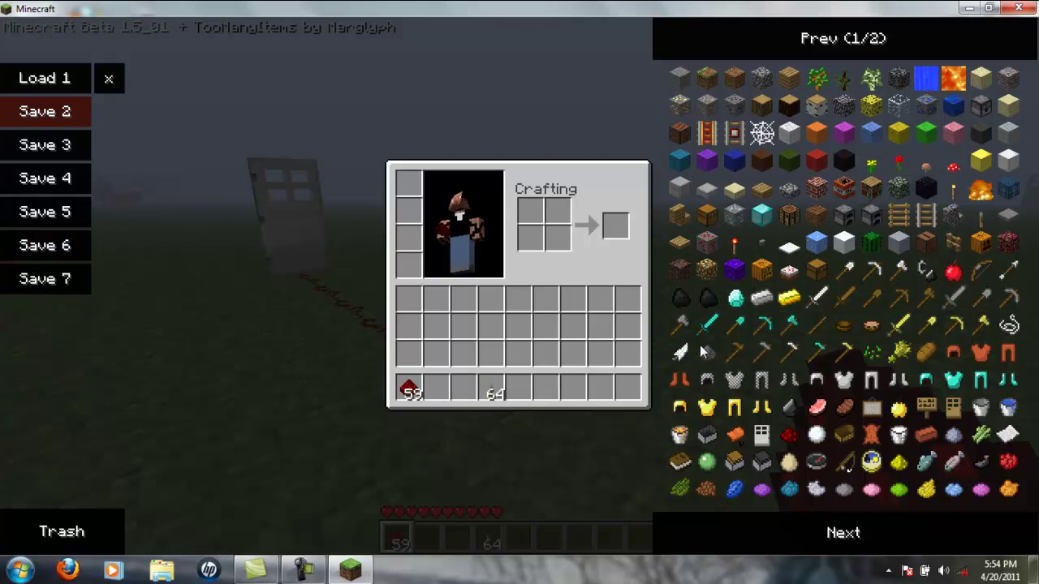
# - Save the current inventory to slot 2 and empty the inventory by trashing the lever stack and deleting all remaining items
pyautogui.click(45, 111)
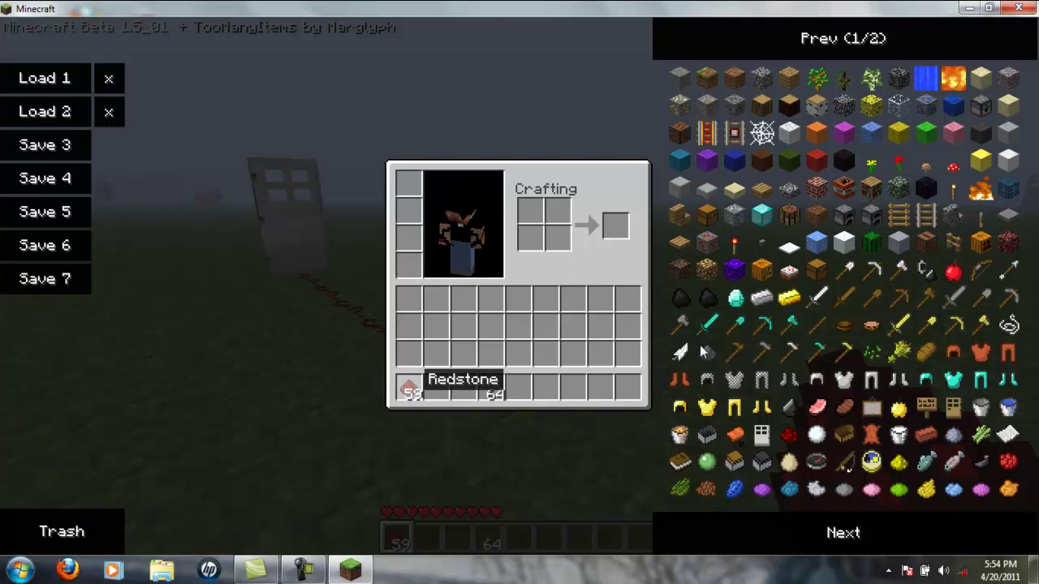
pyautogui.click(494, 389)
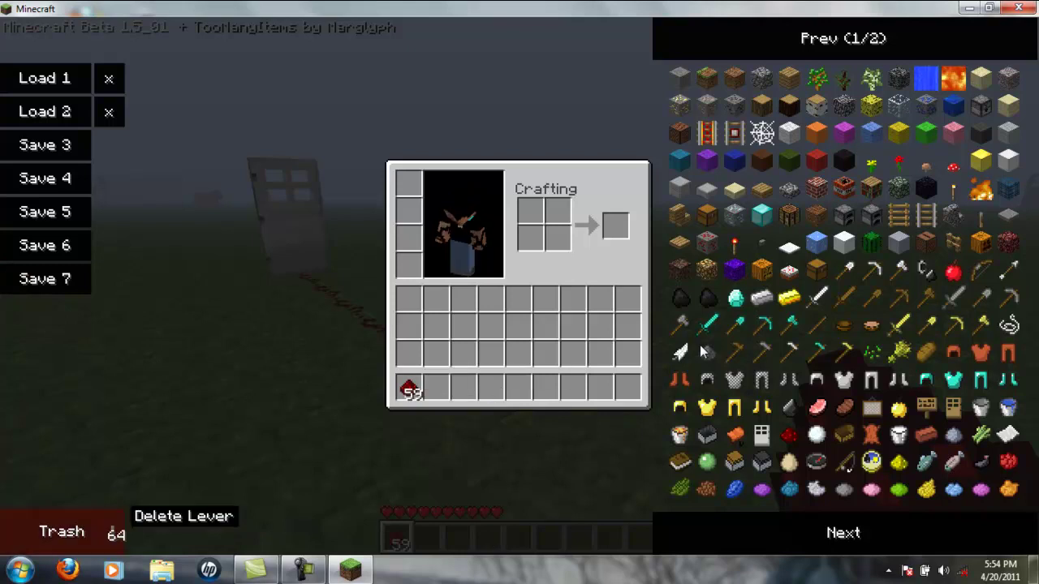
pyautogui.click(109, 529)
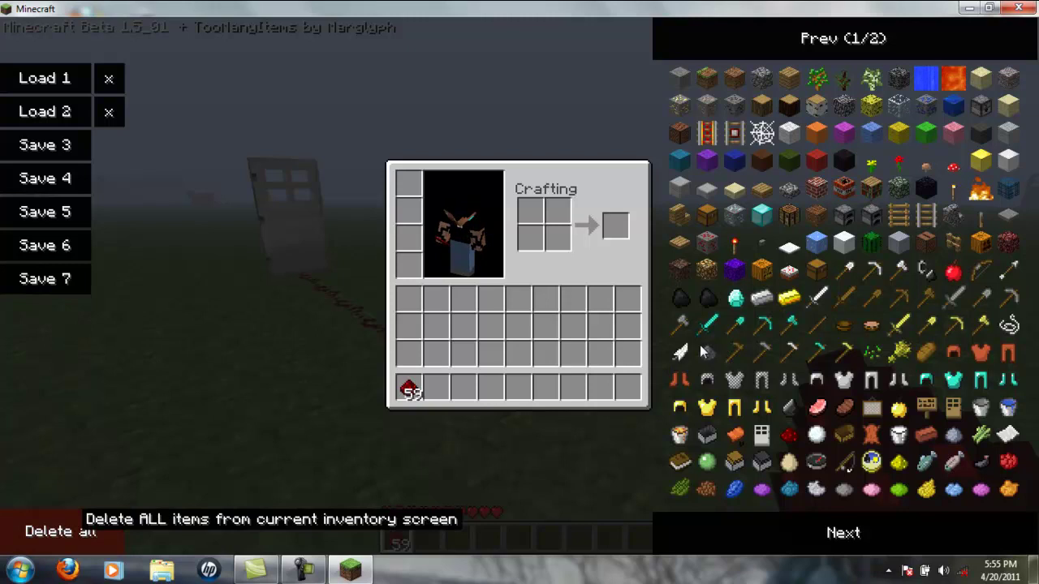
pyautogui.keyDown('shift'); pyautogui.click(73, 532); pyautogui.keyUp('shift')
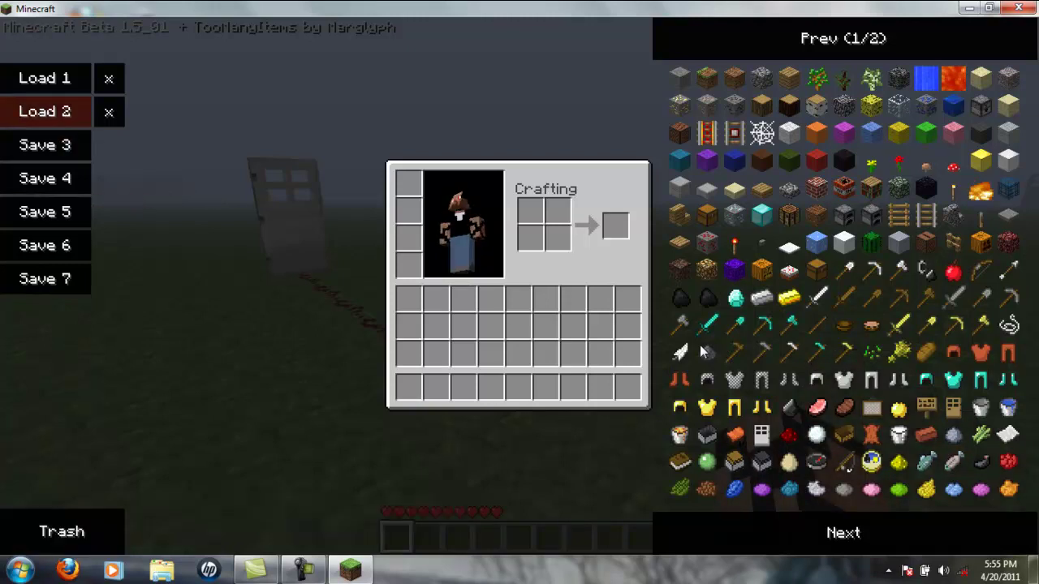
# - Restore the inventory from saved slot 2, delete all its items again and clear that save slot
pyautogui.click(44, 111)
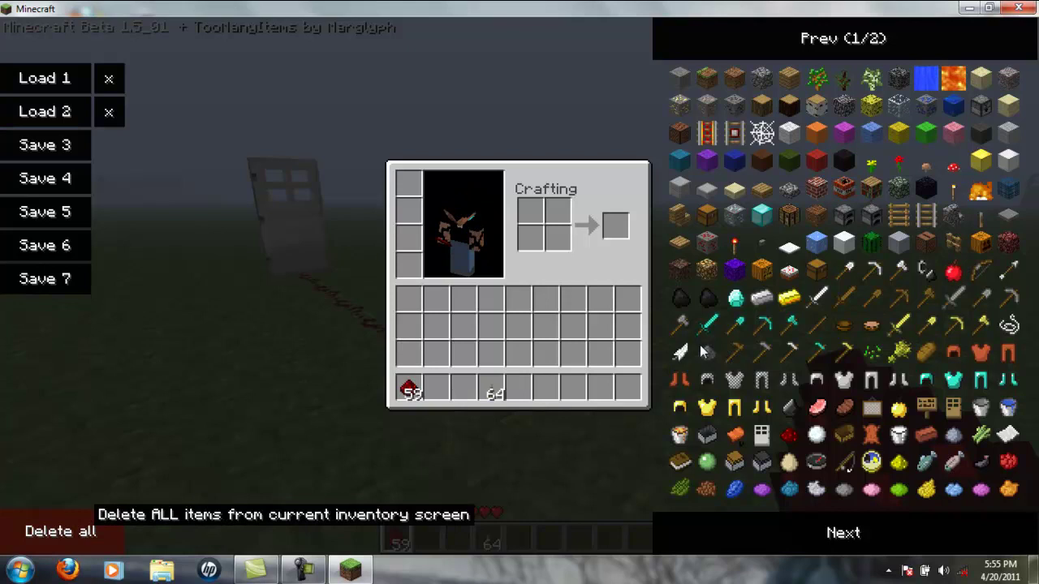
pyautogui.keyDown('shift'); pyautogui.click(57, 531); pyautogui.keyUp('shift')
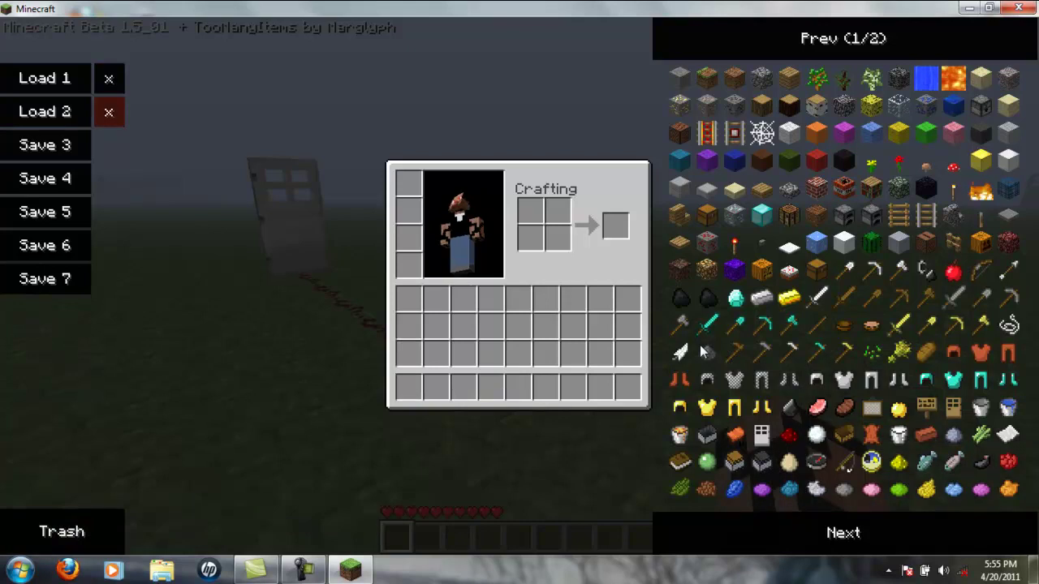
pyautogui.click(108, 111)
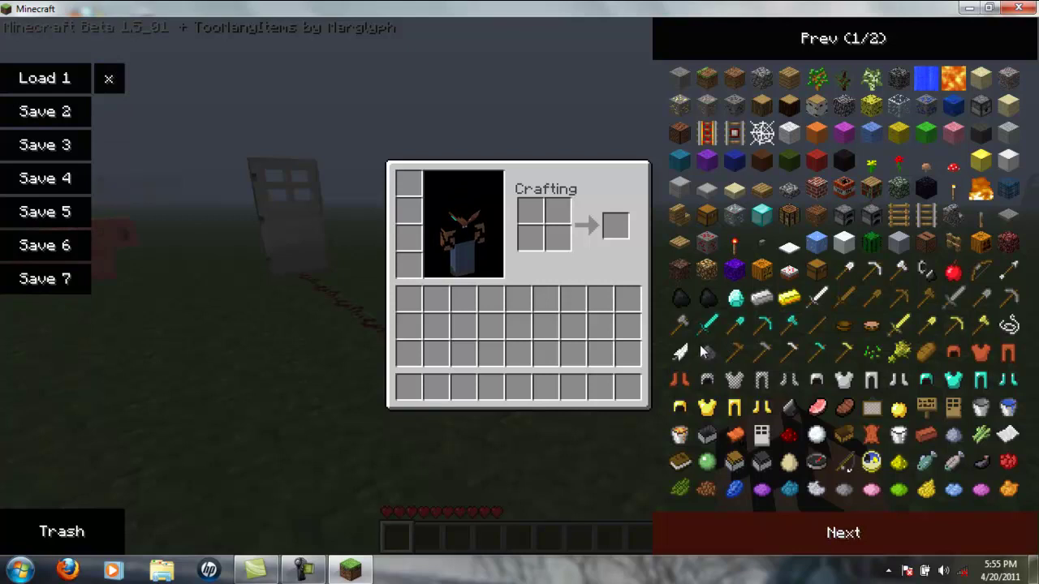
# - Look through both pages of the TooManyItems list and add TNT, a golden hoe and snowballs to the inventory
pyautogui.scroll(-1, 703, 351)
pyautogui.scroll(1, 699, 345)
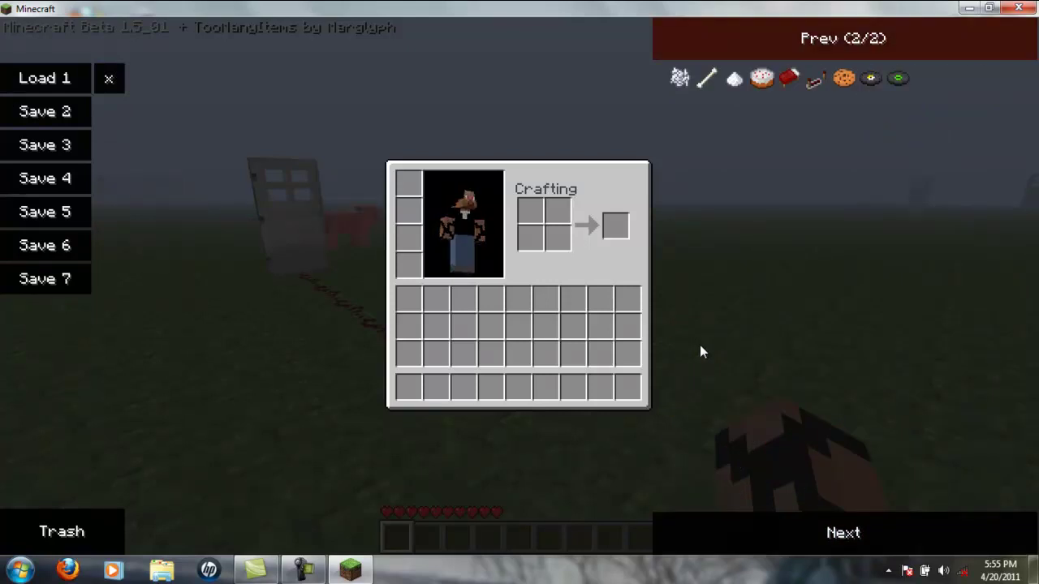
pyautogui.click(846, 187)
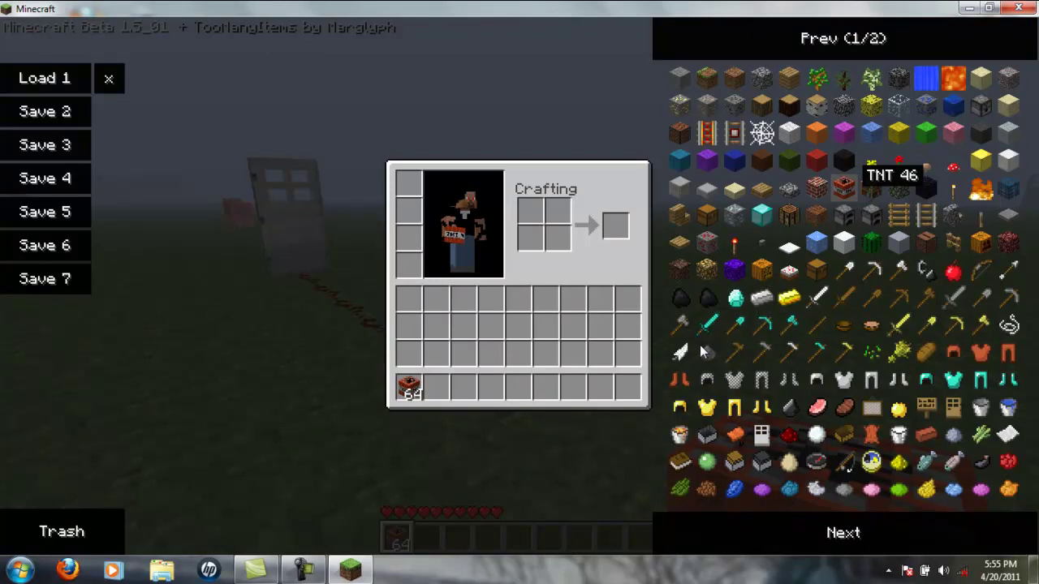
pyautogui.click(844, 350)
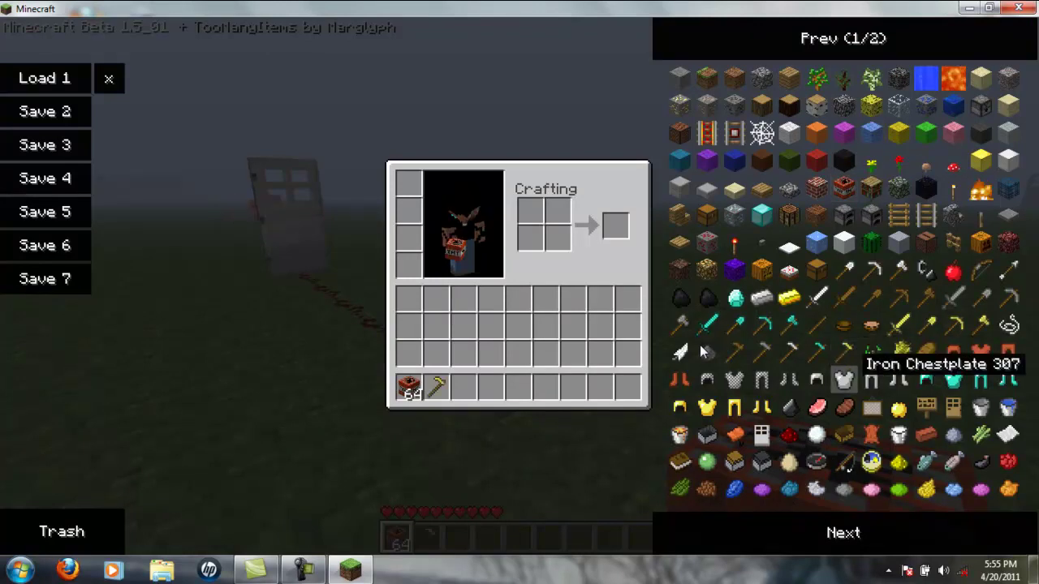
pyautogui.click(818, 434)
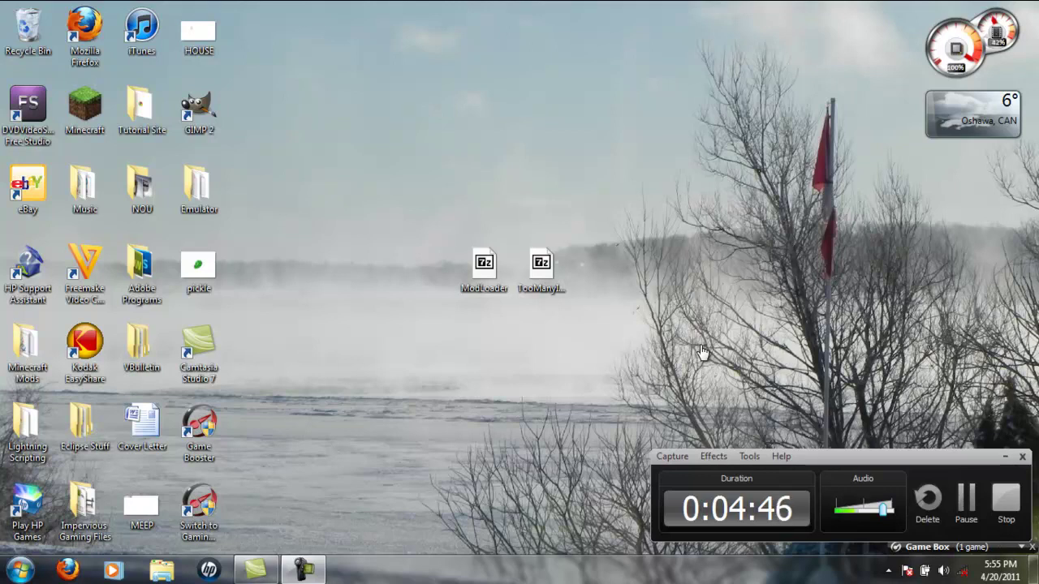
pyautogui.moveTo(405, 220); pyautogui.dragTo(582, 313)
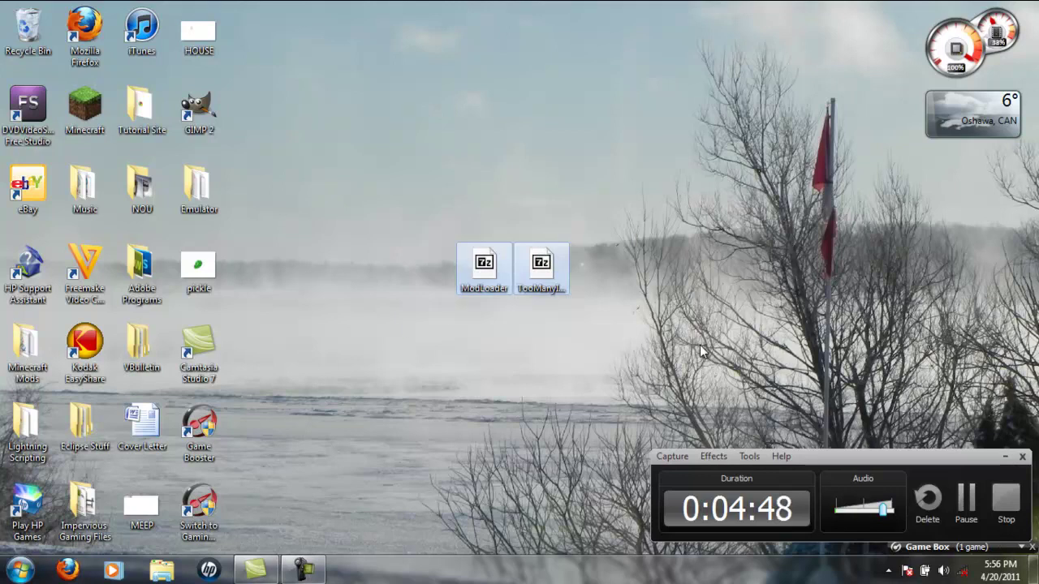
pyautogui.click(702, 350)
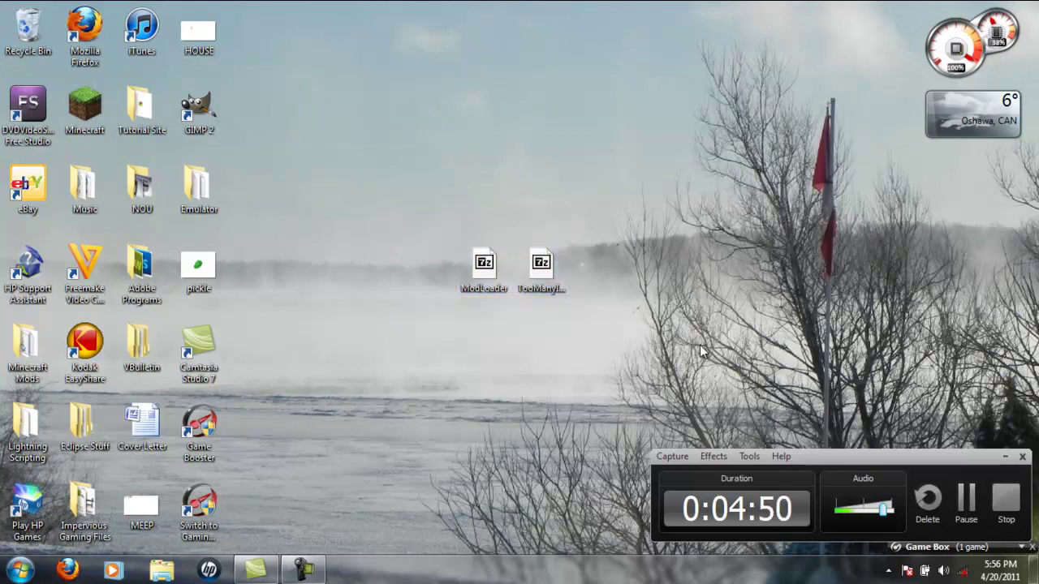